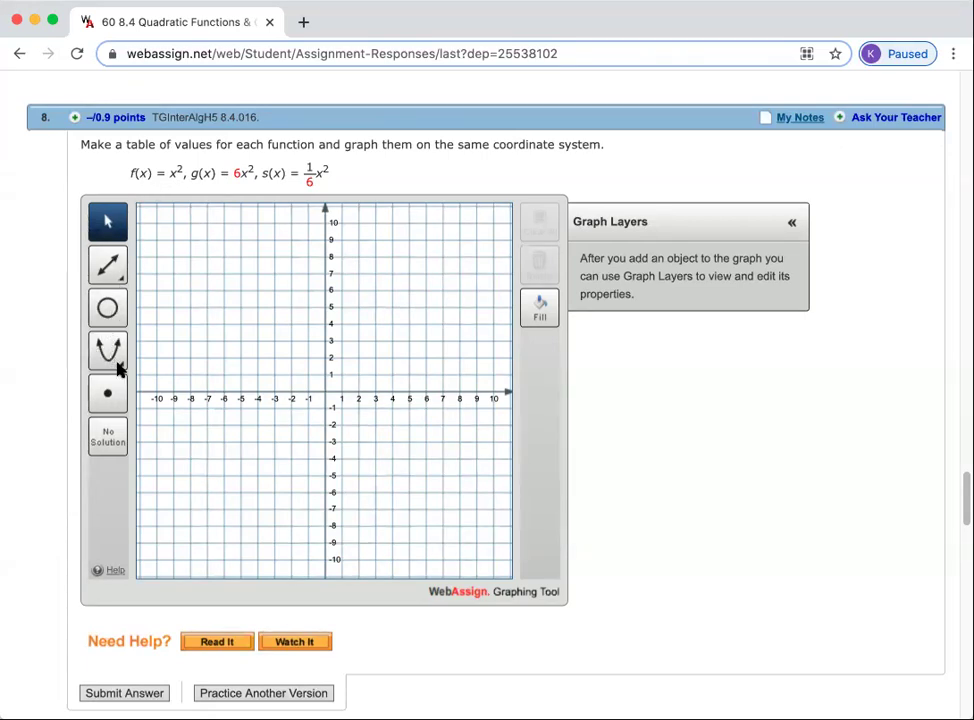
Graph f(x)=x² as a vertical parabola with vertex (0,0) through (1,1), then verify its points
mouse_move(121, 372)
click(105, 353)
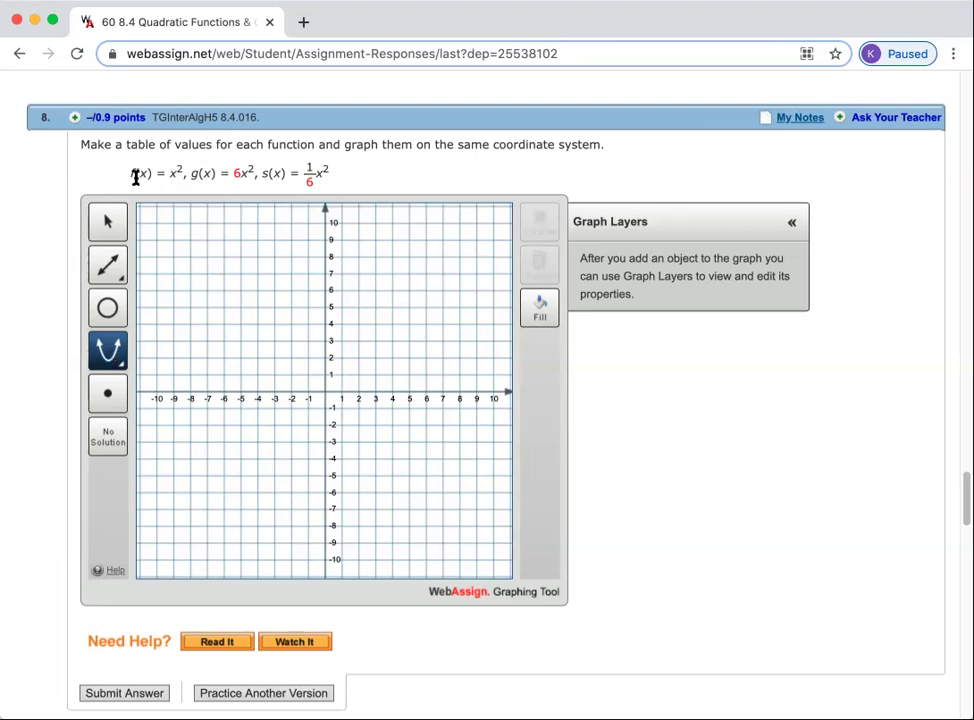
click(325, 395)
click(324, 392)
click(341, 375)
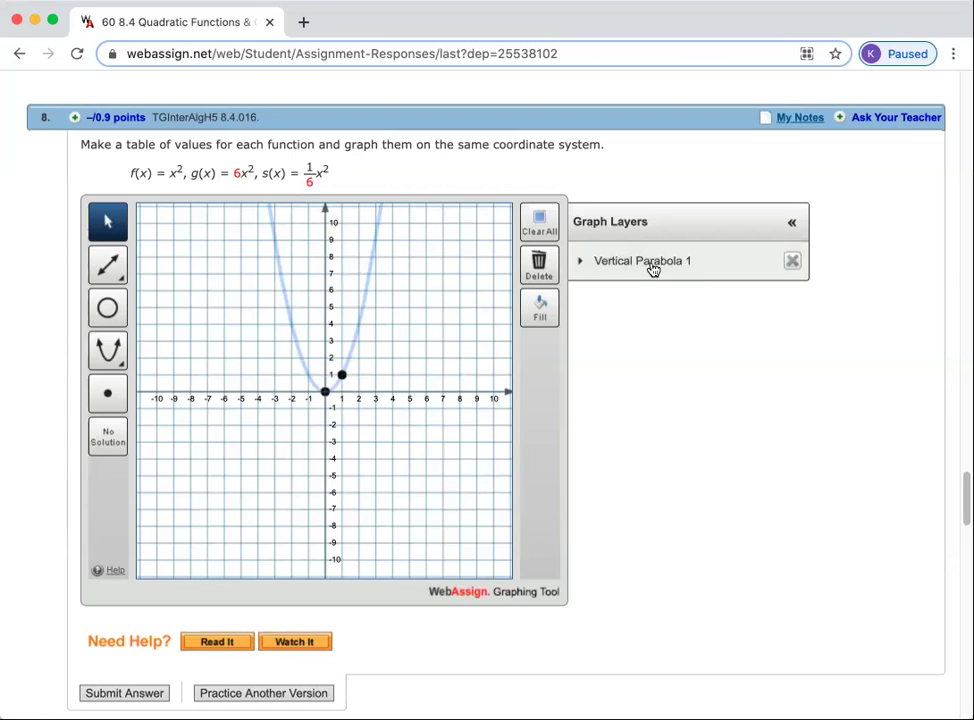
click(580, 264)
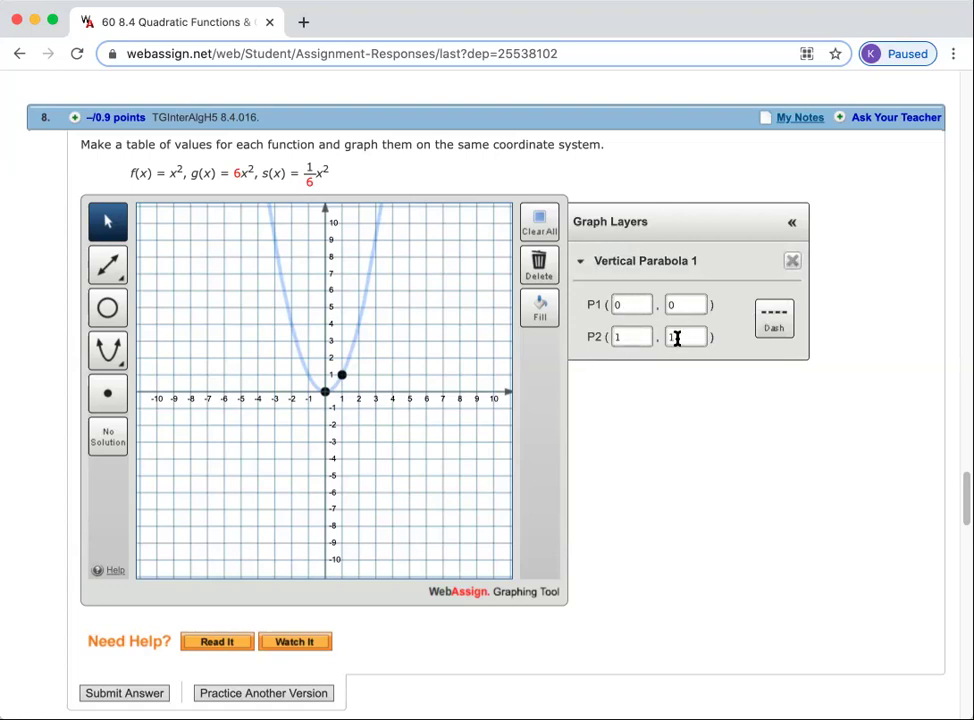
click(580, 263)
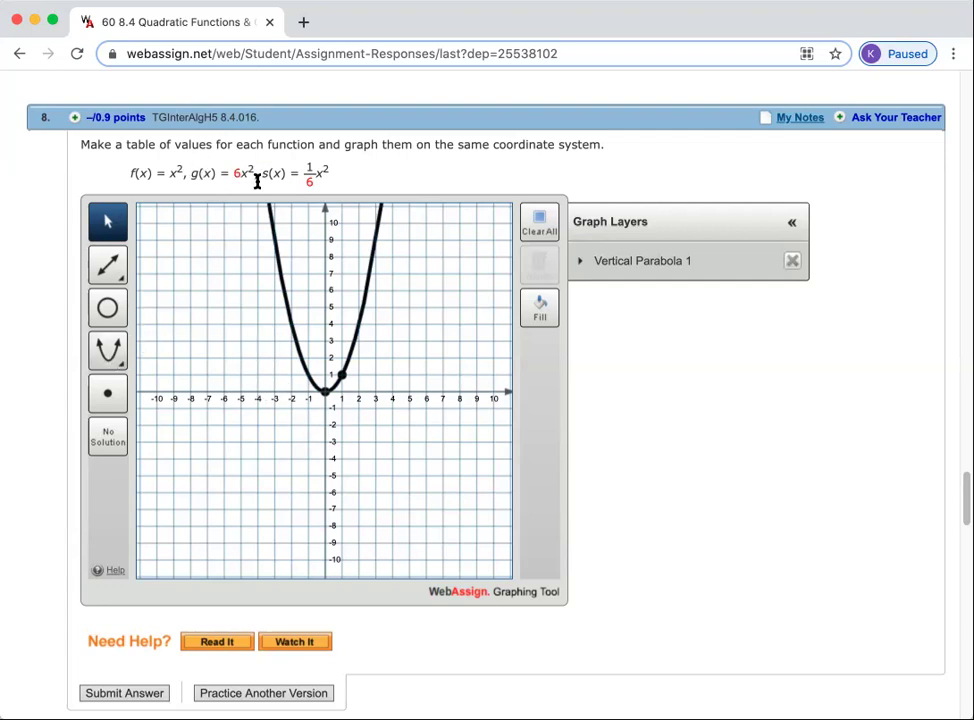
Draw a second vertical parabola from the origin through a point near (1,7)
click(100, 353)
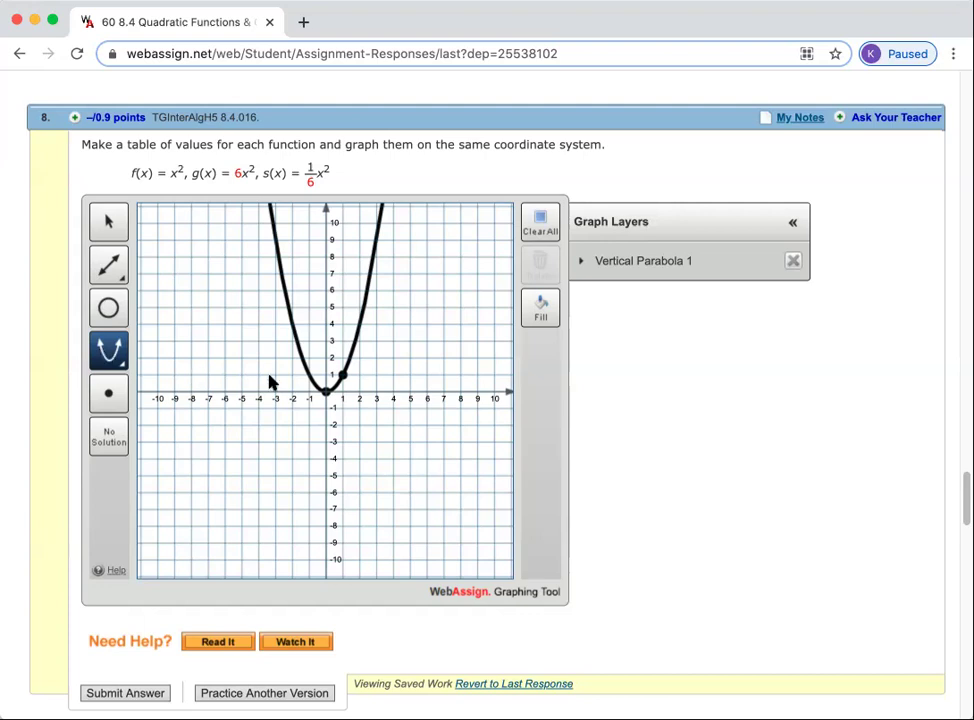
click(326, 393)
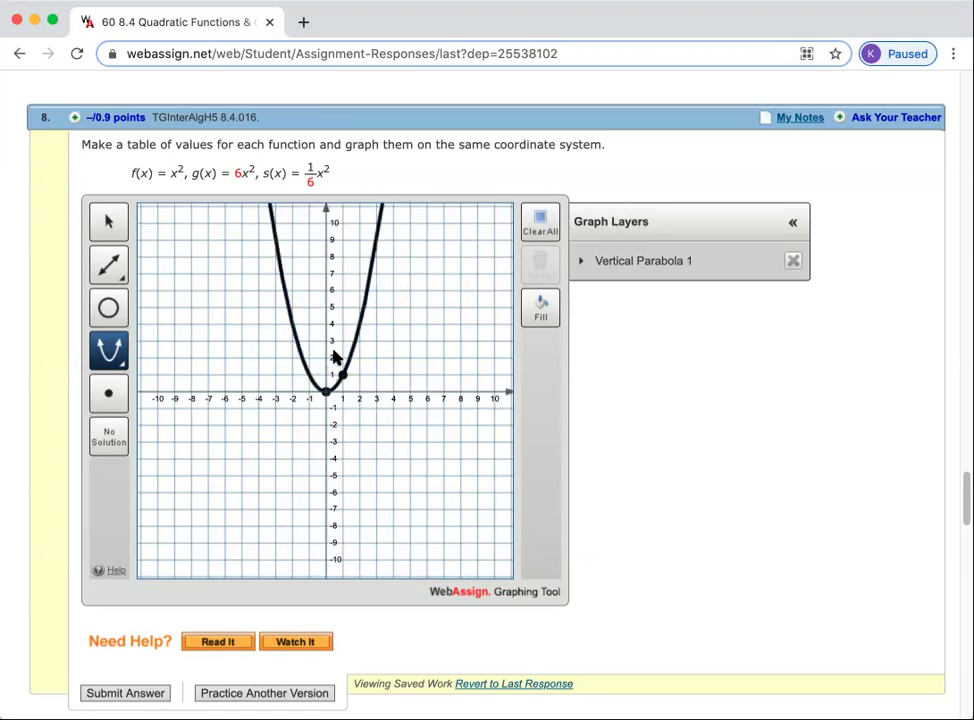
click(342, 276)
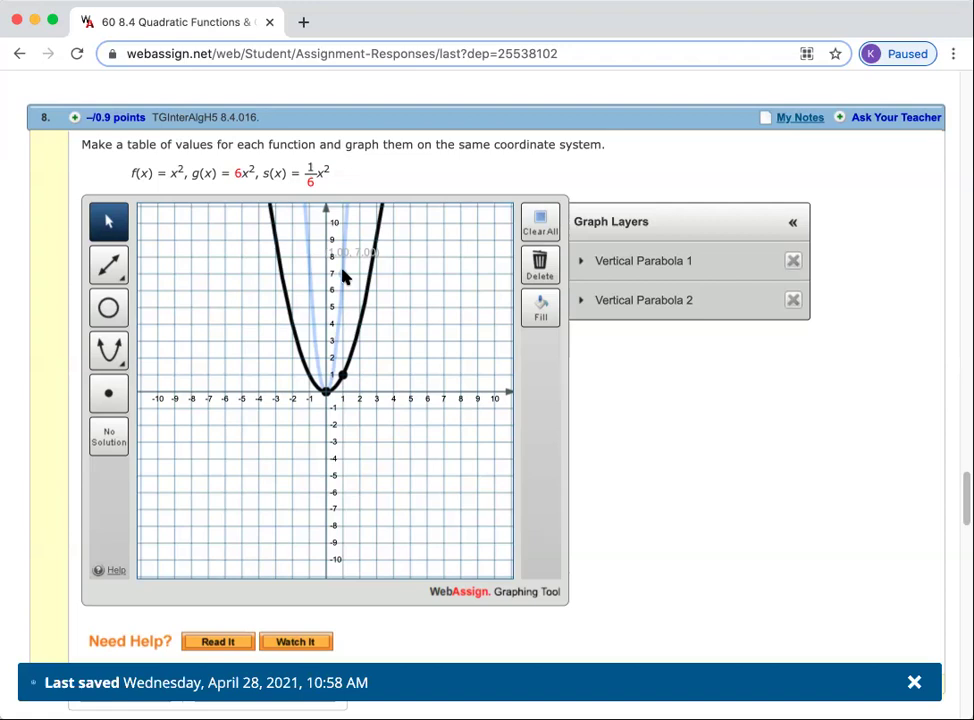
Set Vertical Parabola 2's second point y-value to 6 so it passes through (1,6)
click(342, 274)
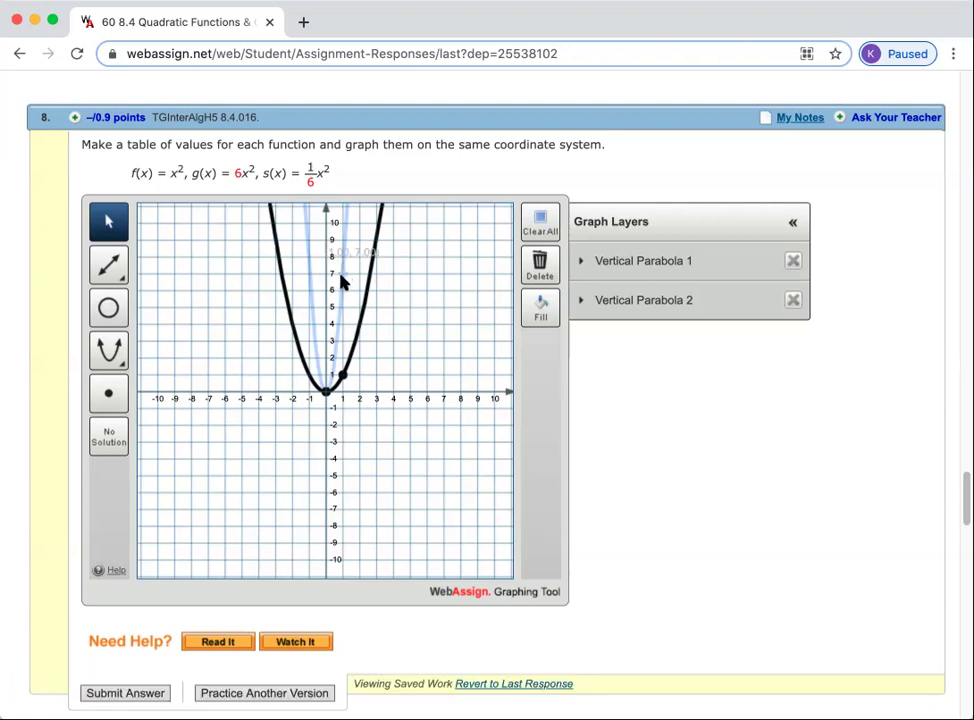
click(582, 302)
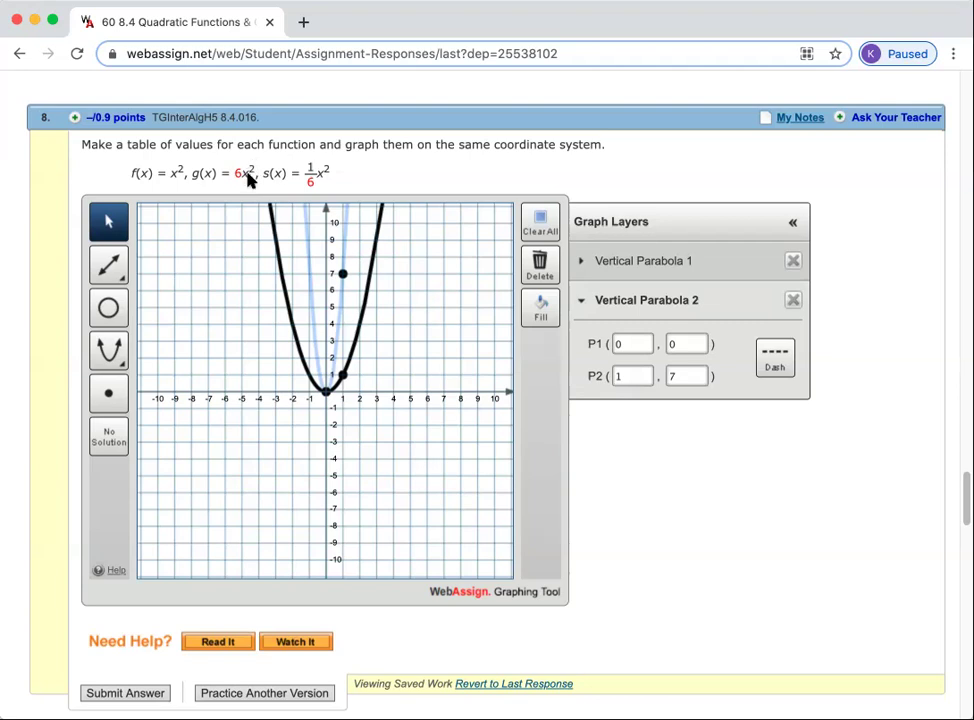
click(672, 376)
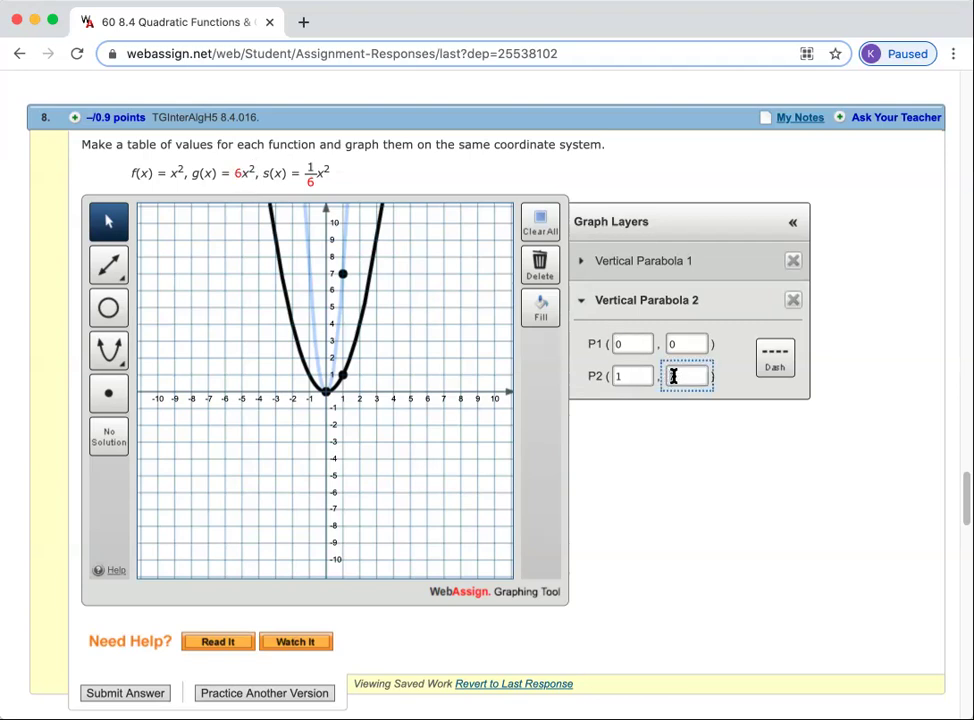
text(6)
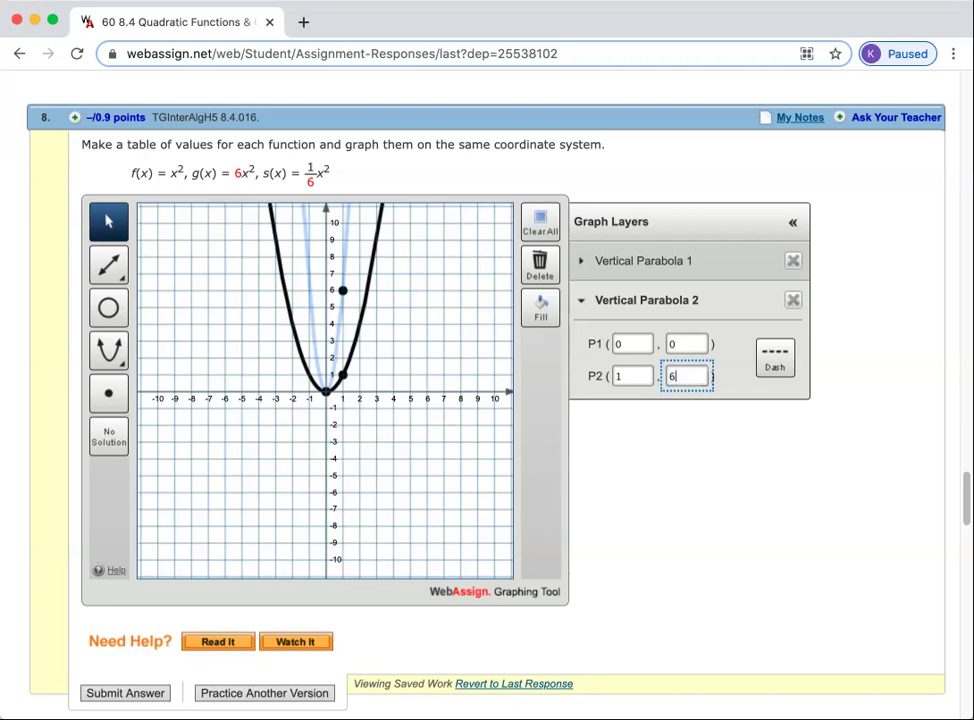
click(733, 380)
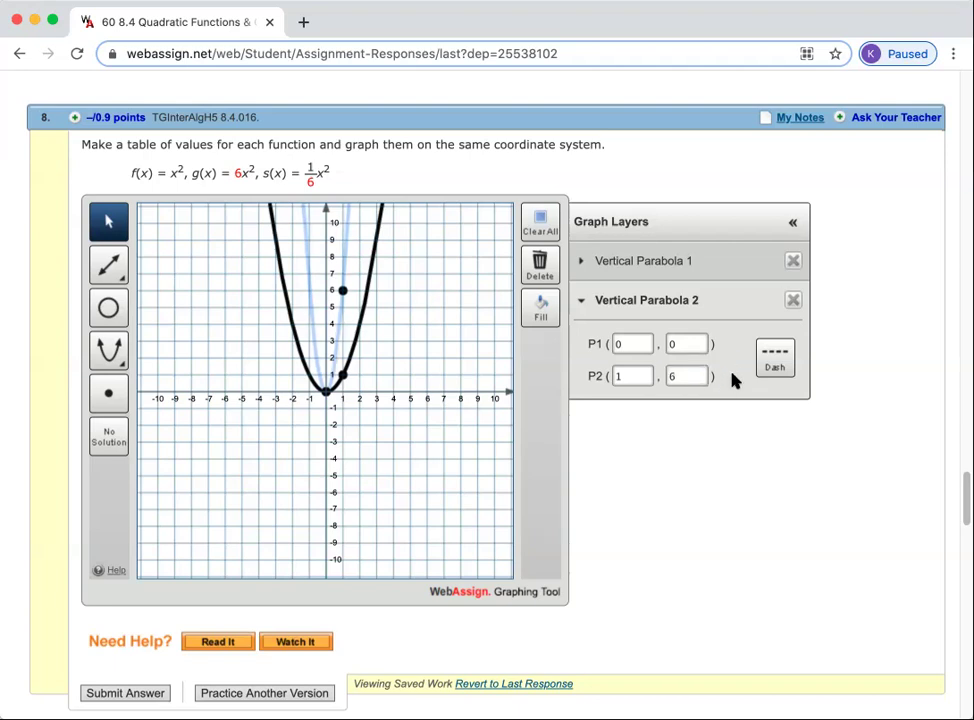
click(342, 291)
click(580, 302)
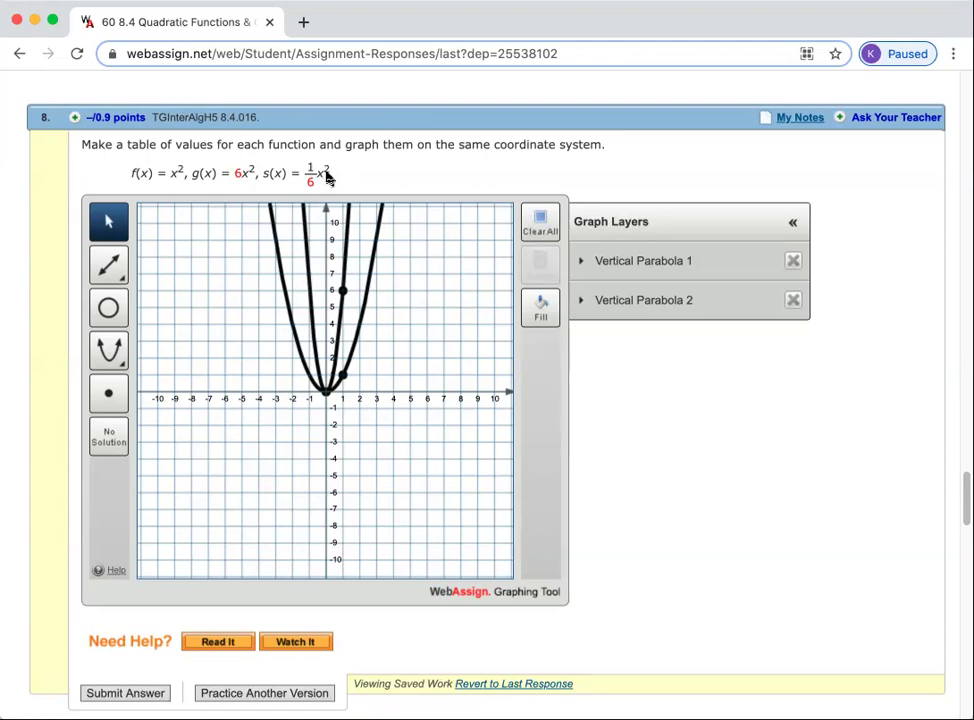
Draw a third, wider vertical parabola with its vertex at the origin
click(111, 355)
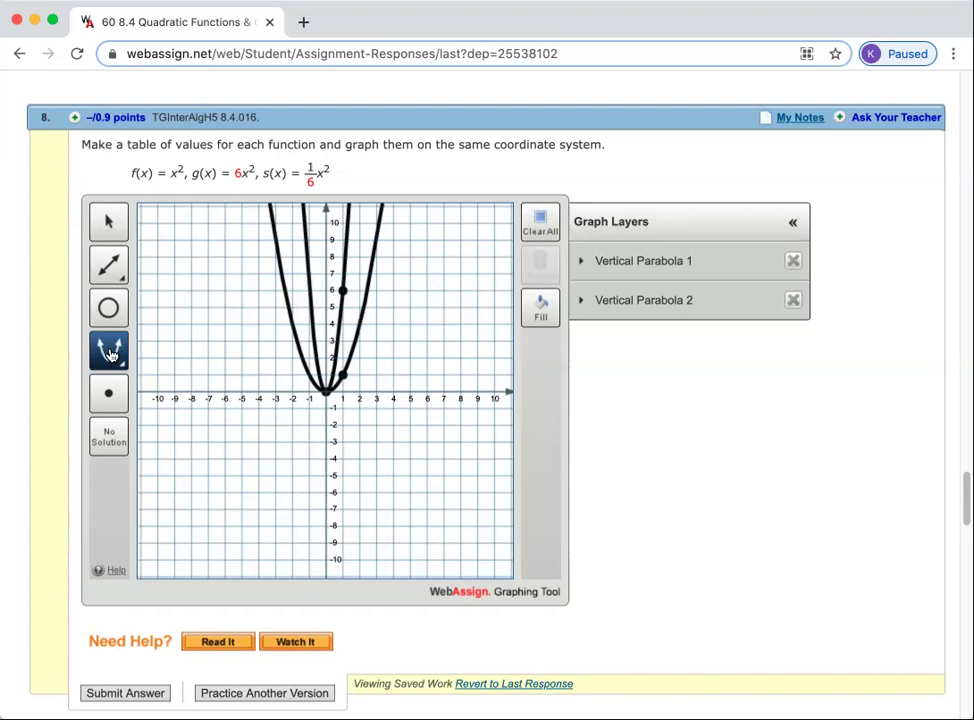
click(325, 392)
click(412, 327)
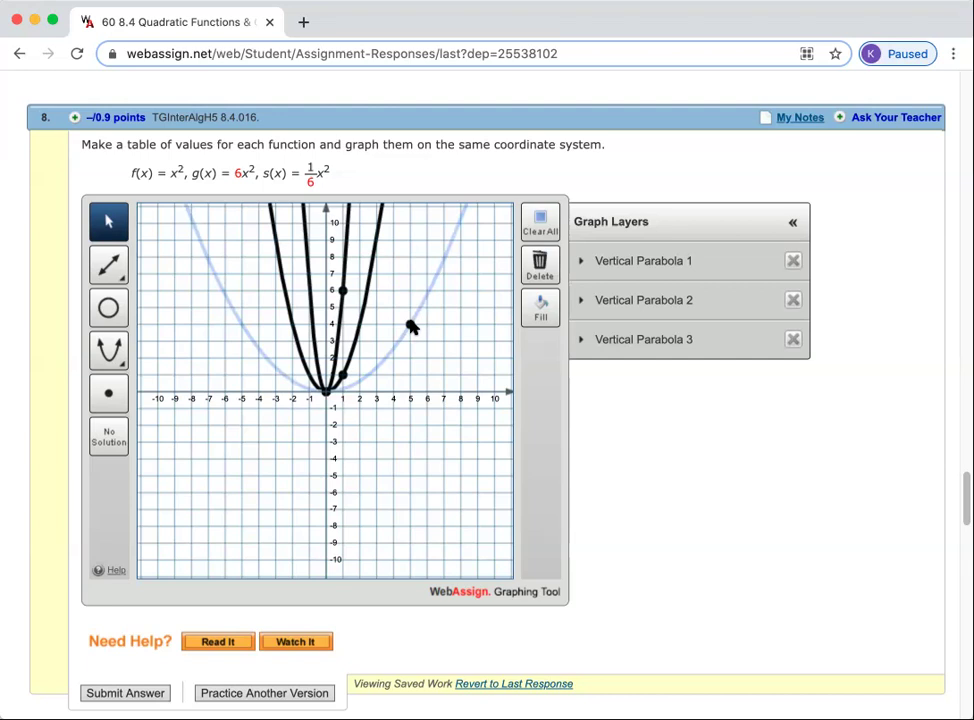
Set Vertical Parabola 3's second point to (1, 1/6)
click(580, 341)
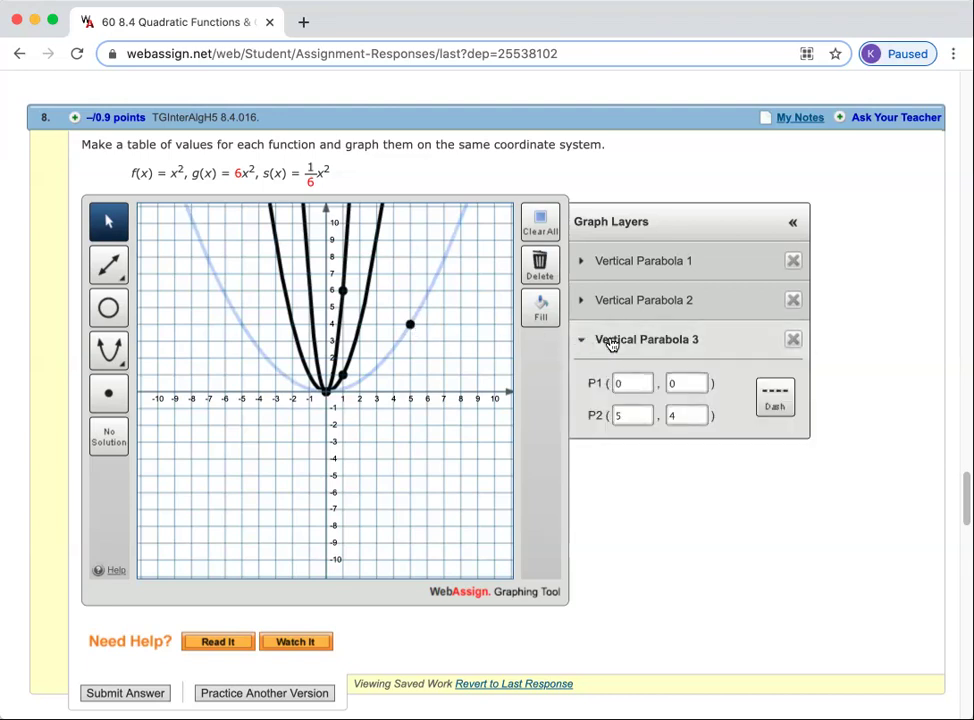
click(616, 414)
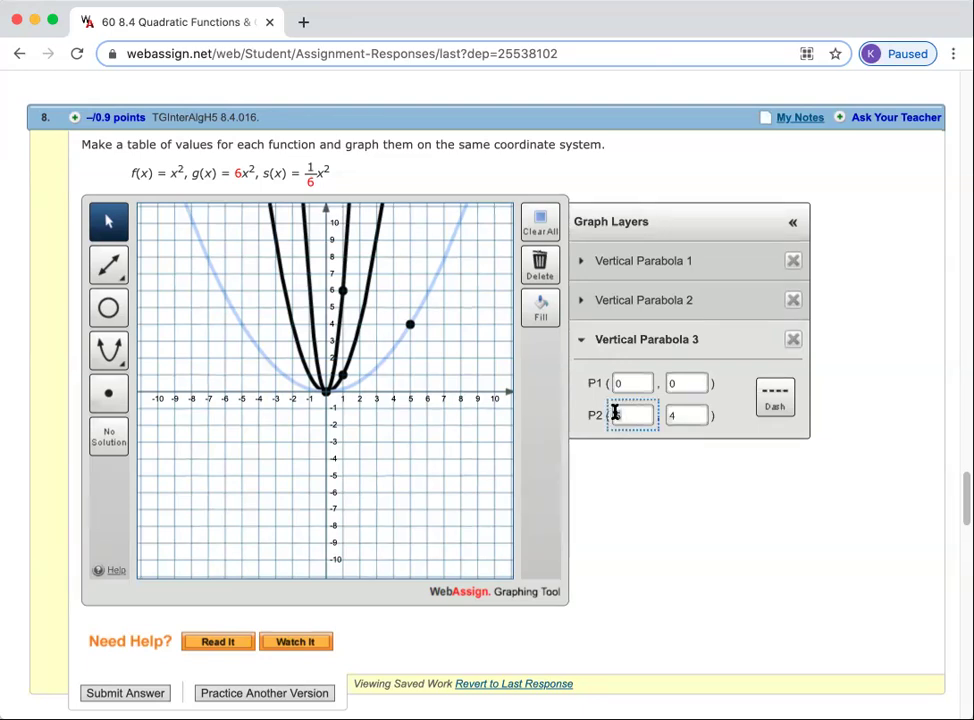
key(BackSpace)
text(1)
click(685, 409)
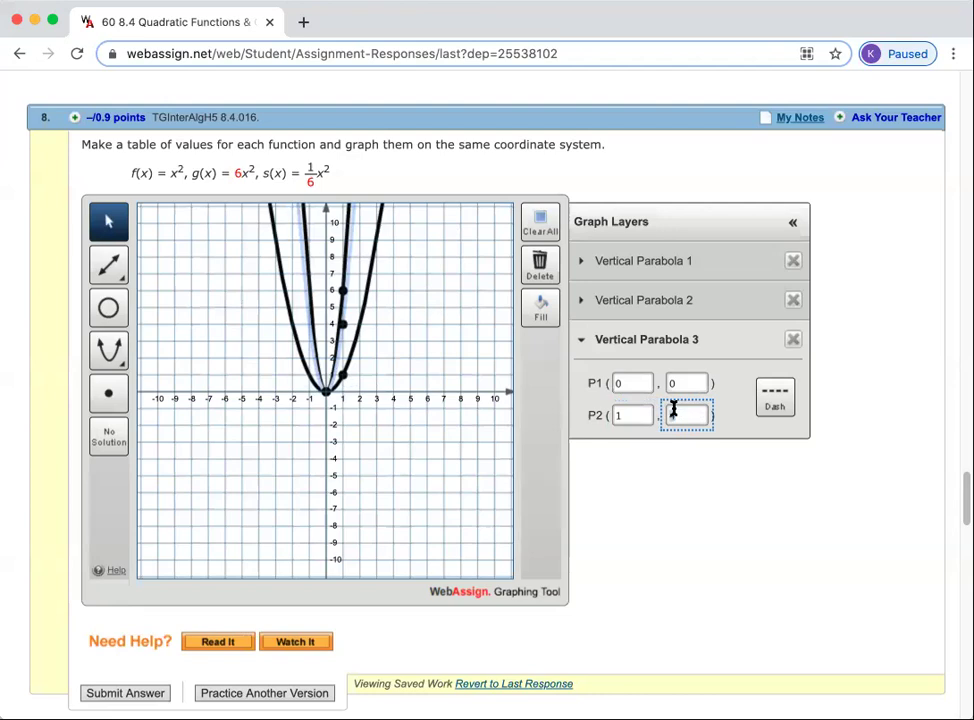
text(1/6)
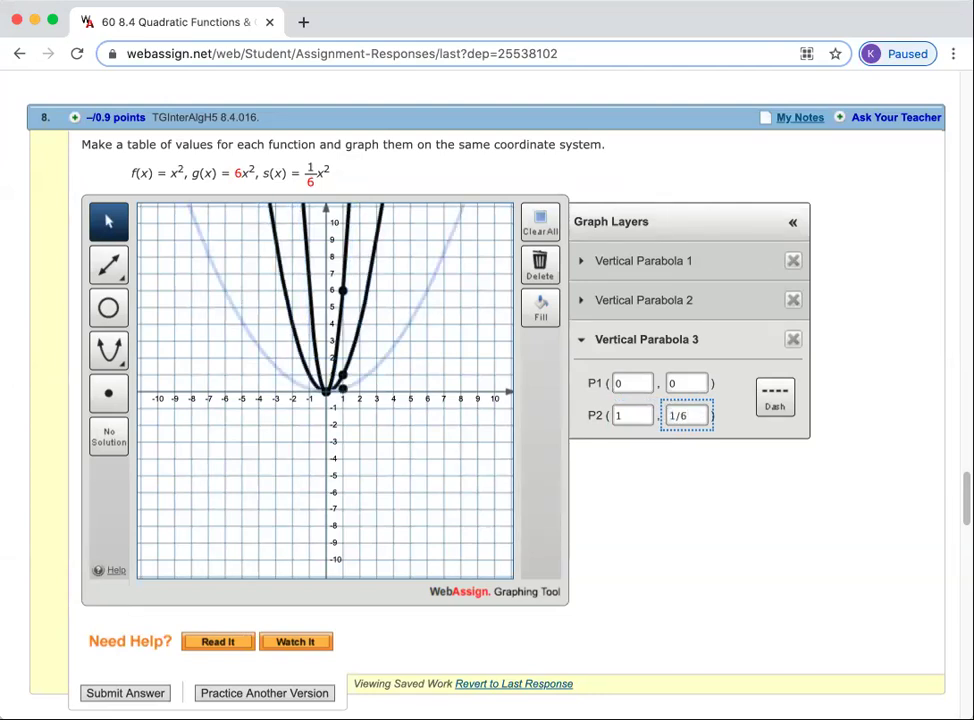
click(720, 414)
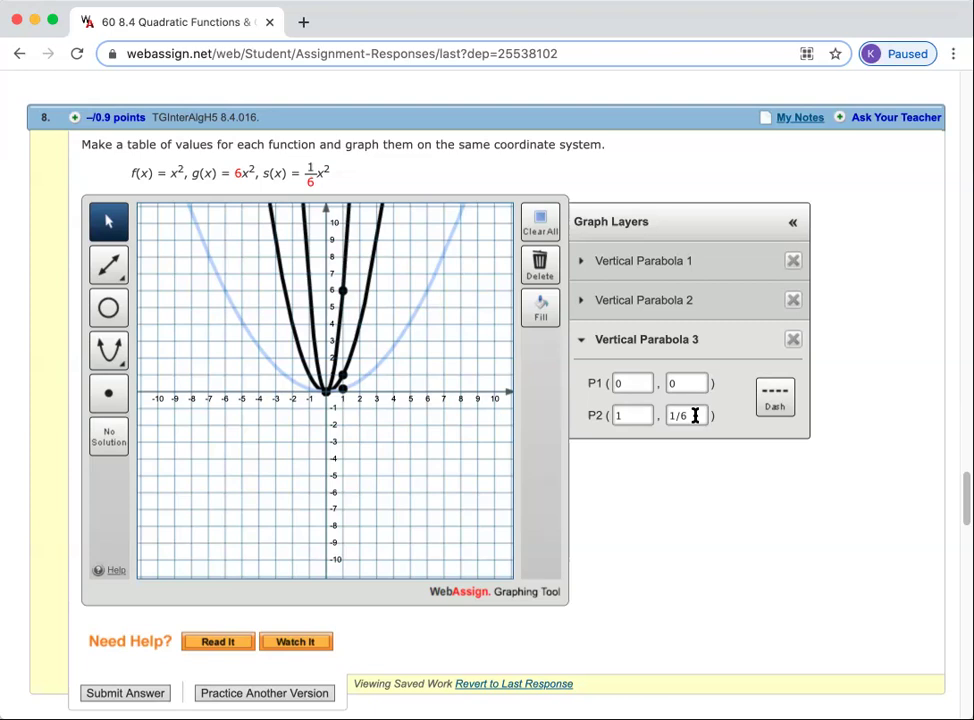
Submit the three-parabola graph for grading, then review each curve and Vertical Parabola 3's points
click(121, 693)
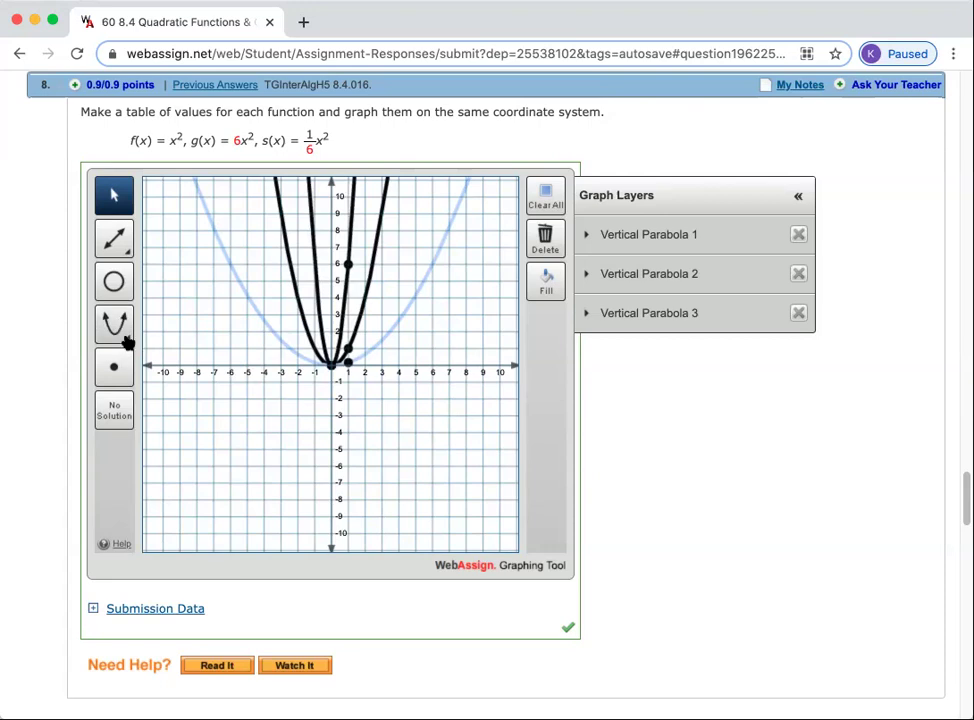
mouse_move(118, 335)
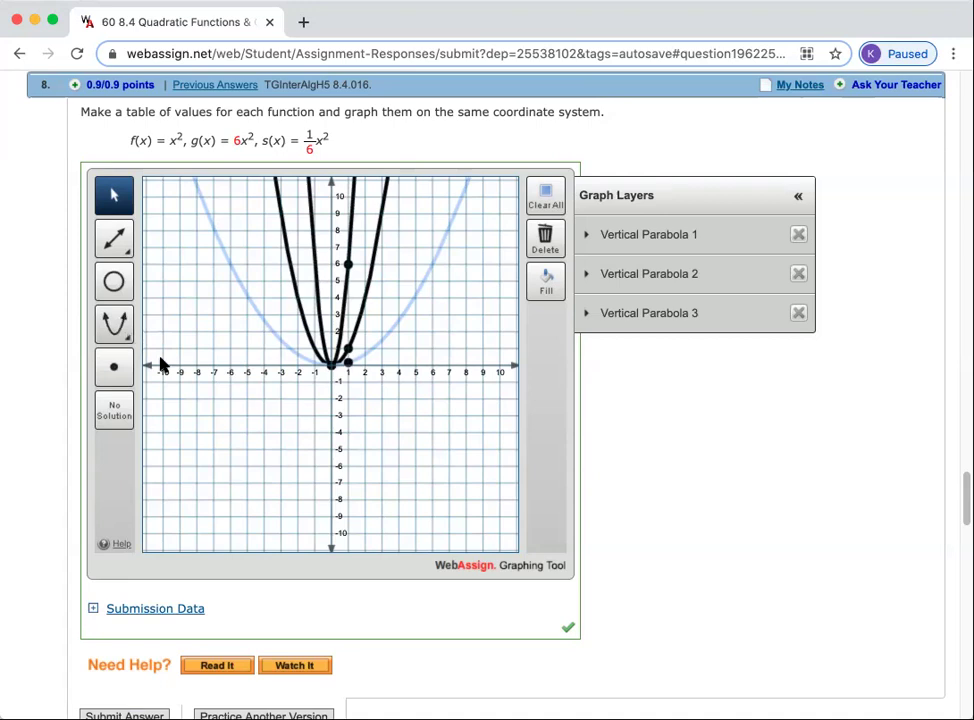
click(280, 207)
click(330, 364)
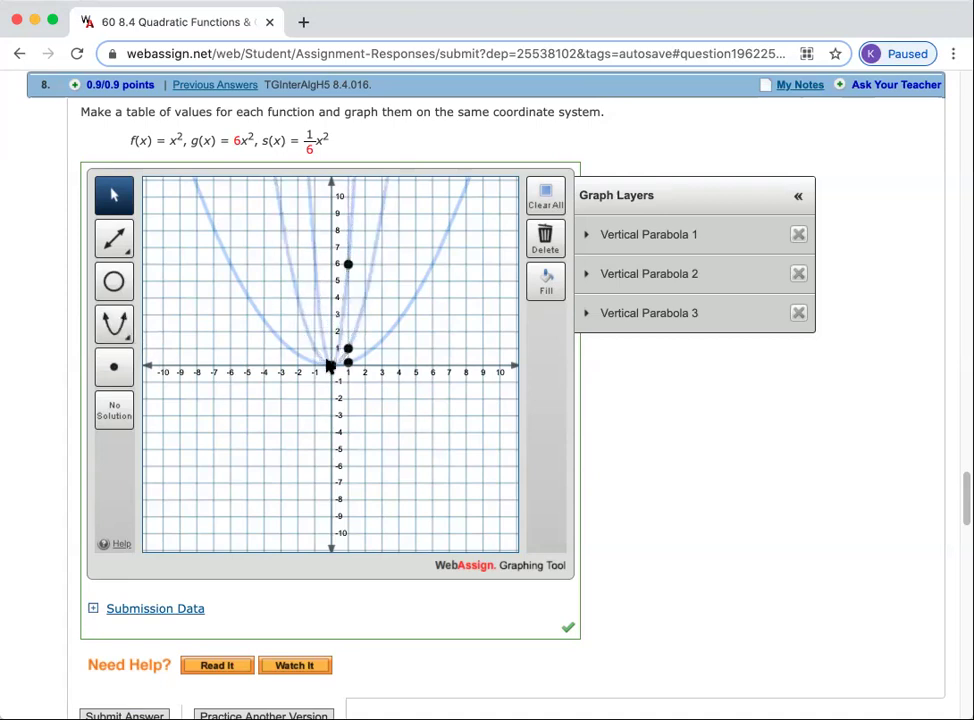
click(348, 350)
click(349, 352)
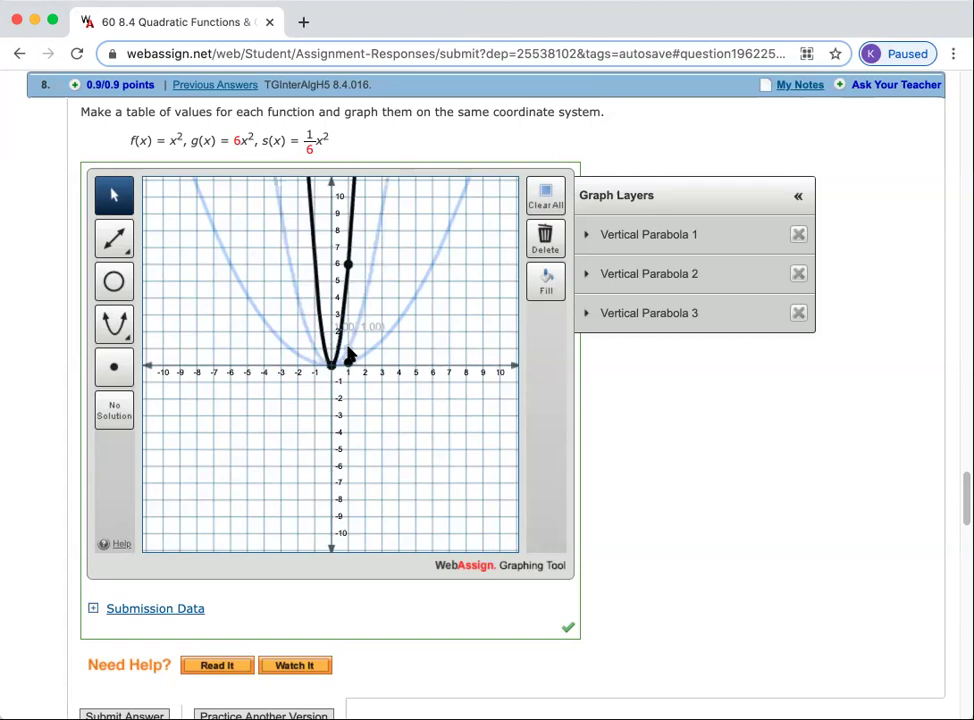
click(588, 316)
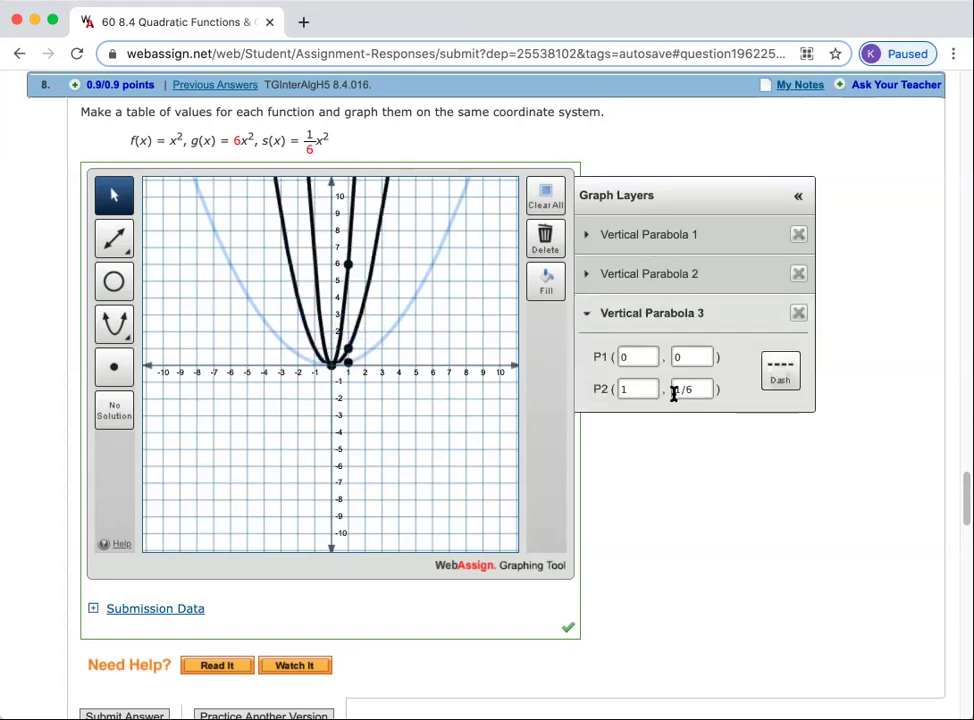